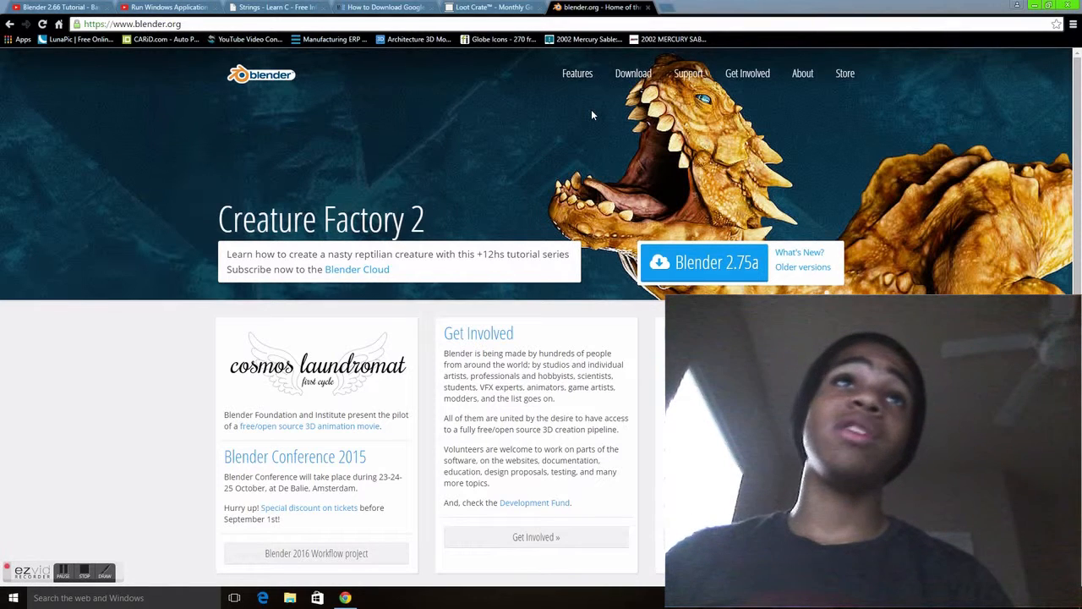
# - Open the Blender website's download page and review the Blender 2.75a packages offered for each operating system
pyautogui.click(626, 75)
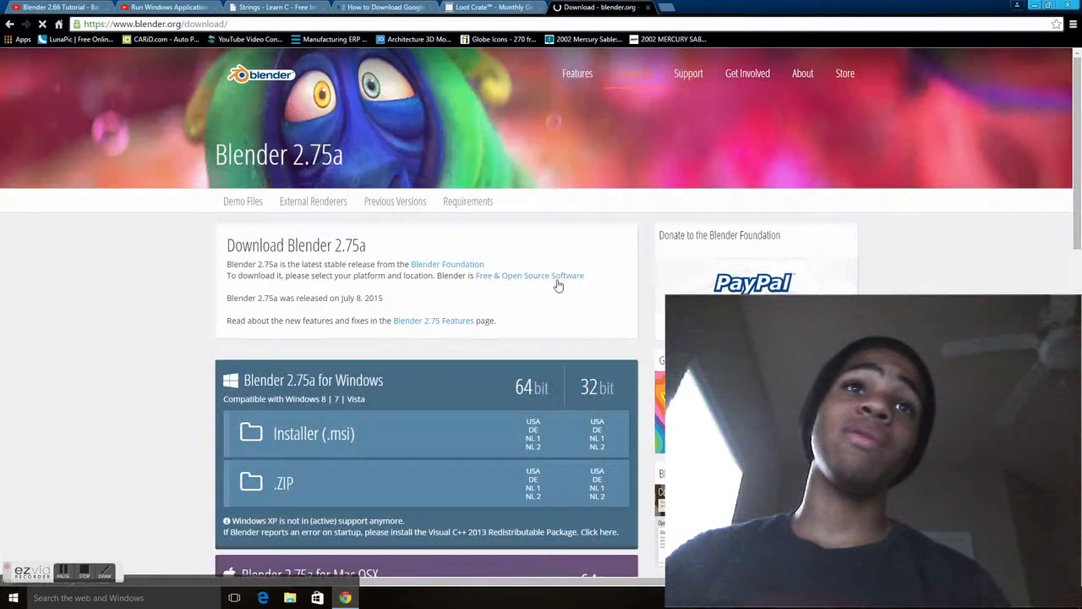
pyautogui.scroll(-2, 411, 254)
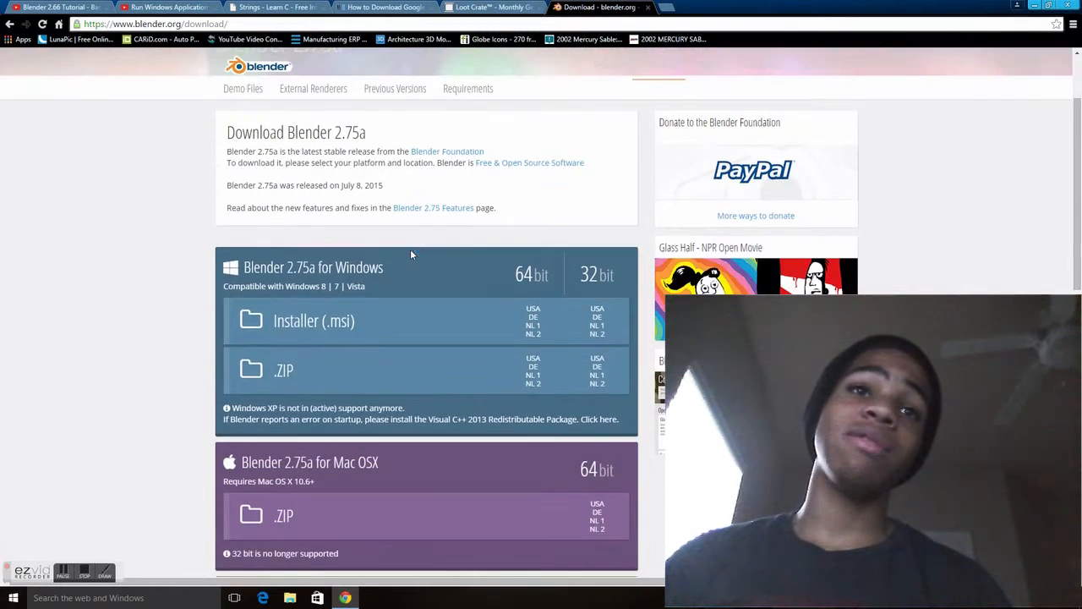
pyautogui.scroll(-4, 411, 254)
pyautogui.scroll(3, 410, 256)
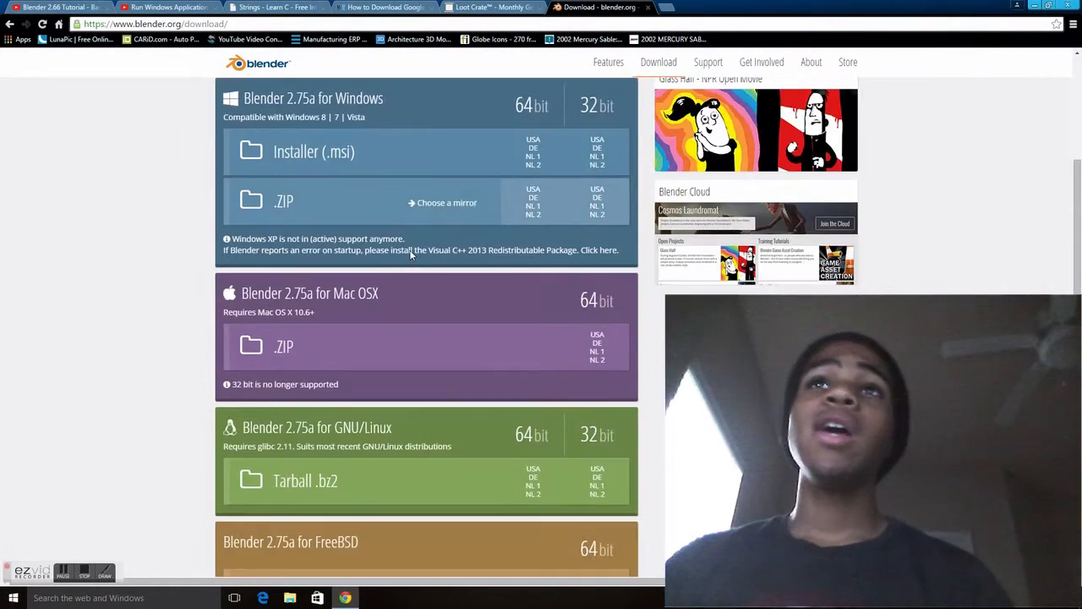
pyautogui.scroll(-2, 410, 256)
pyautogui.scroll(1, 410, 254)
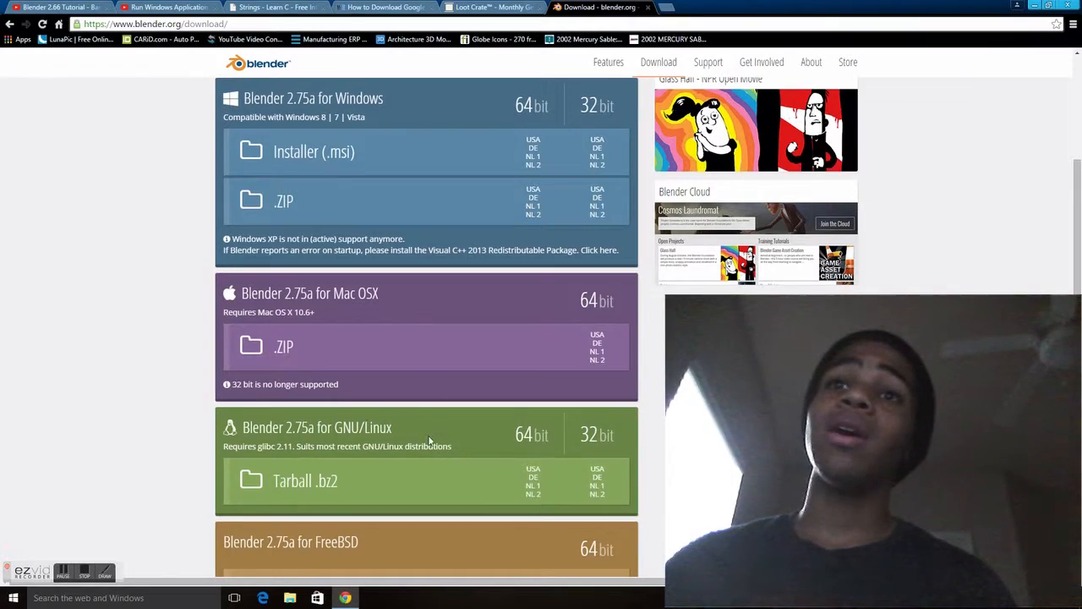
# - Minimize the browser, launch Blender from the desktop, maximize its window and dismiss the splash screen
pyautogui.click(1034, 5)
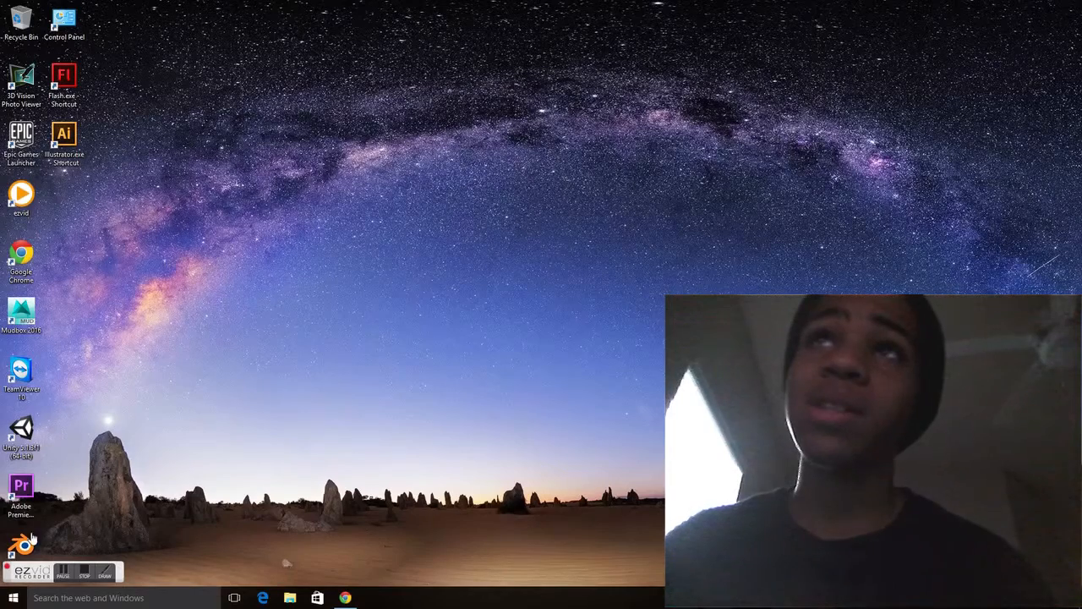
pyautogui.doubleClick(28, 543)
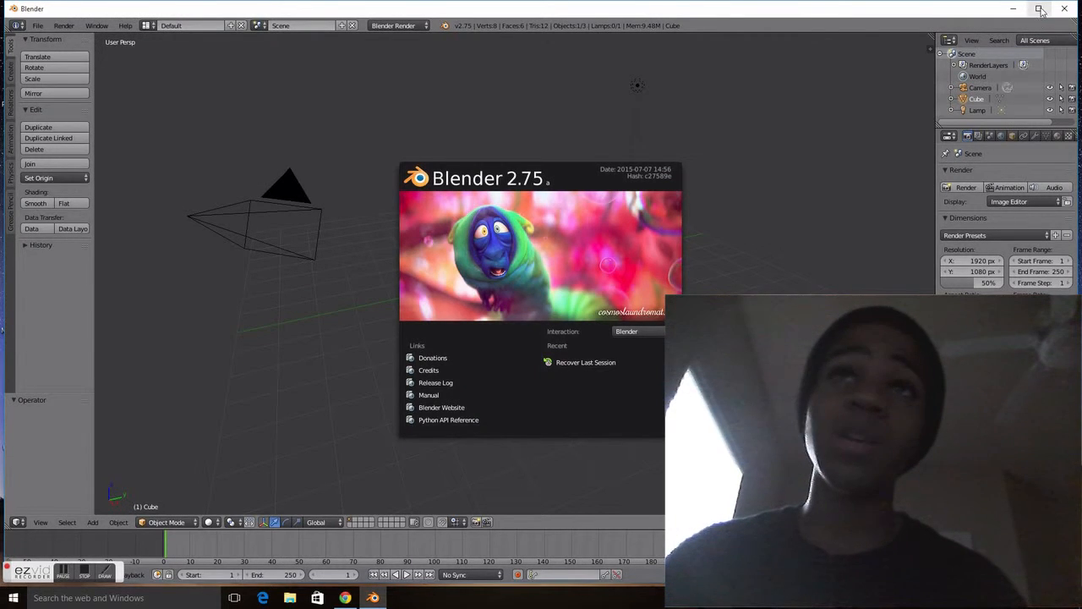
pyautogui.click(1039, 8)
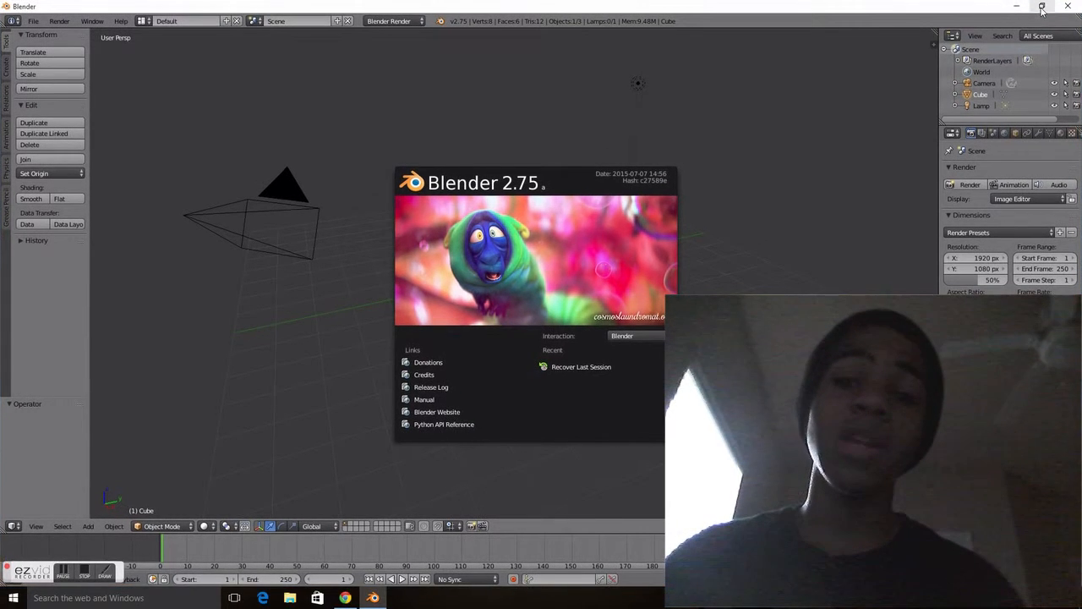
pyautogui.click(688, 275)
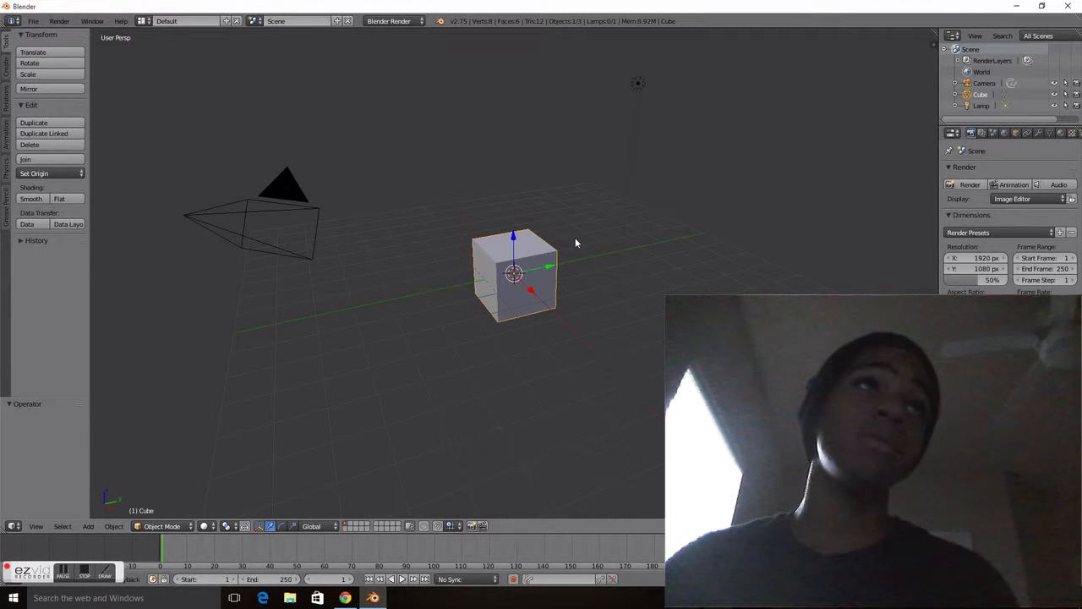
# - Add a cylinder at the cube's position, and a plane, cone and torus at a new 3D cursor location near the camera
pyautogui.click(6, 64)
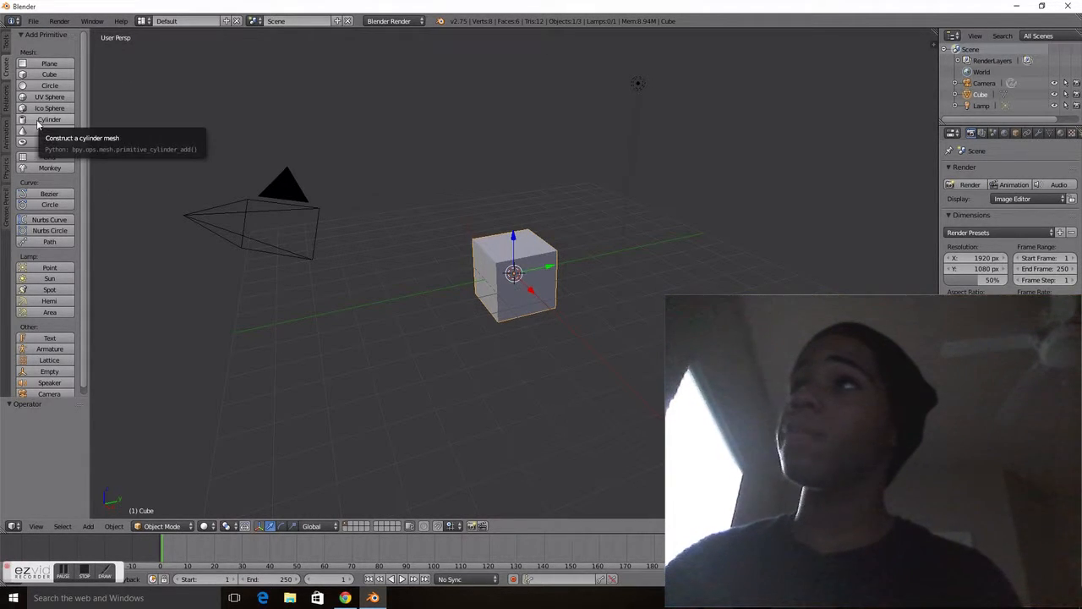
pyautogui.click(37, 124)
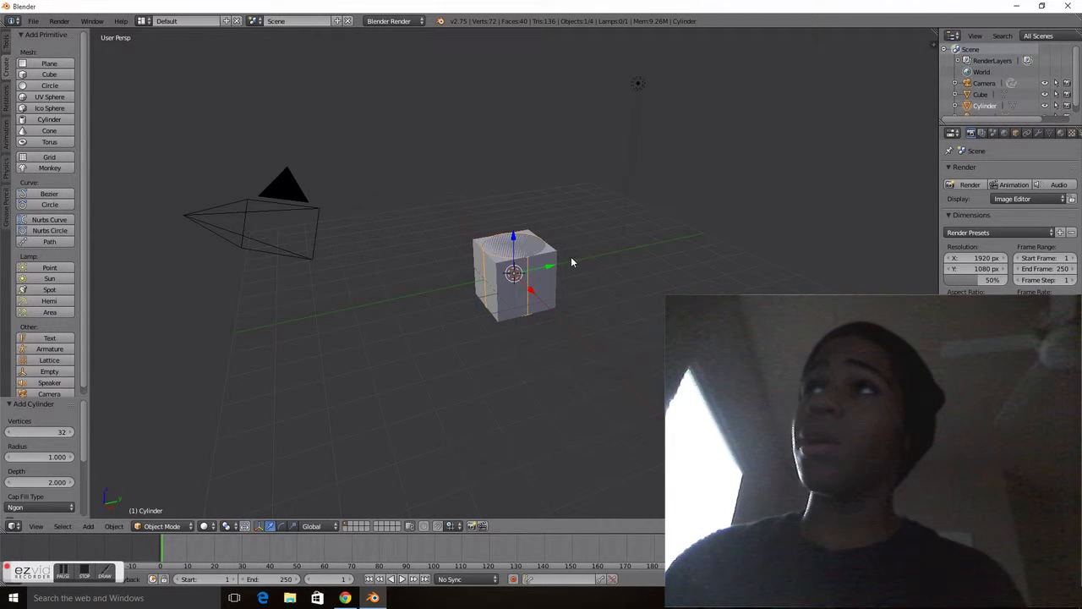
pyautogui.click(302, 308)
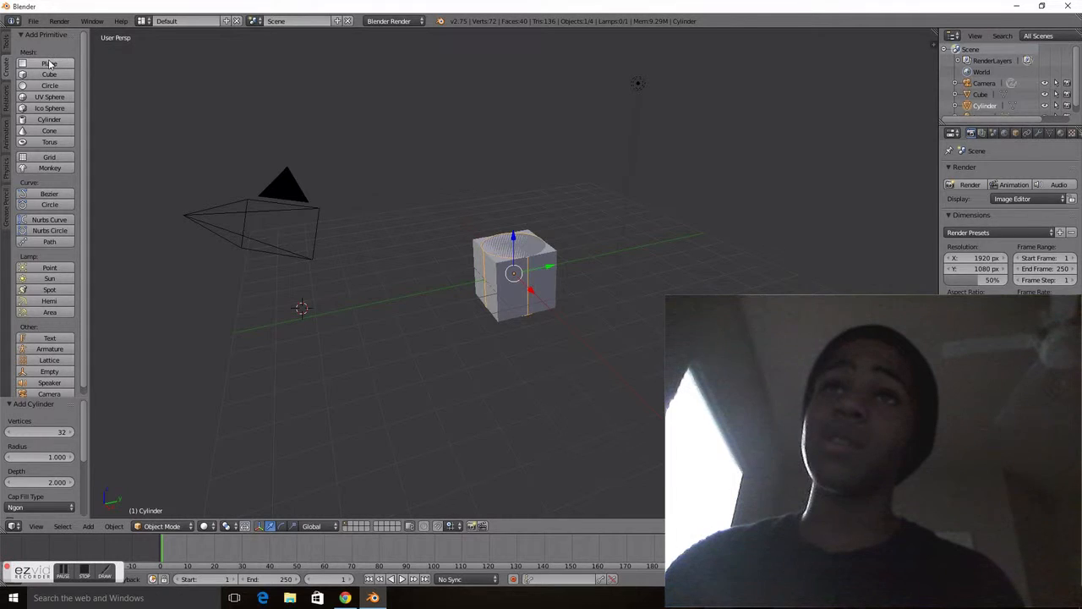
pyautogui.click(49, 64)
pyautogui.click(44, 131)
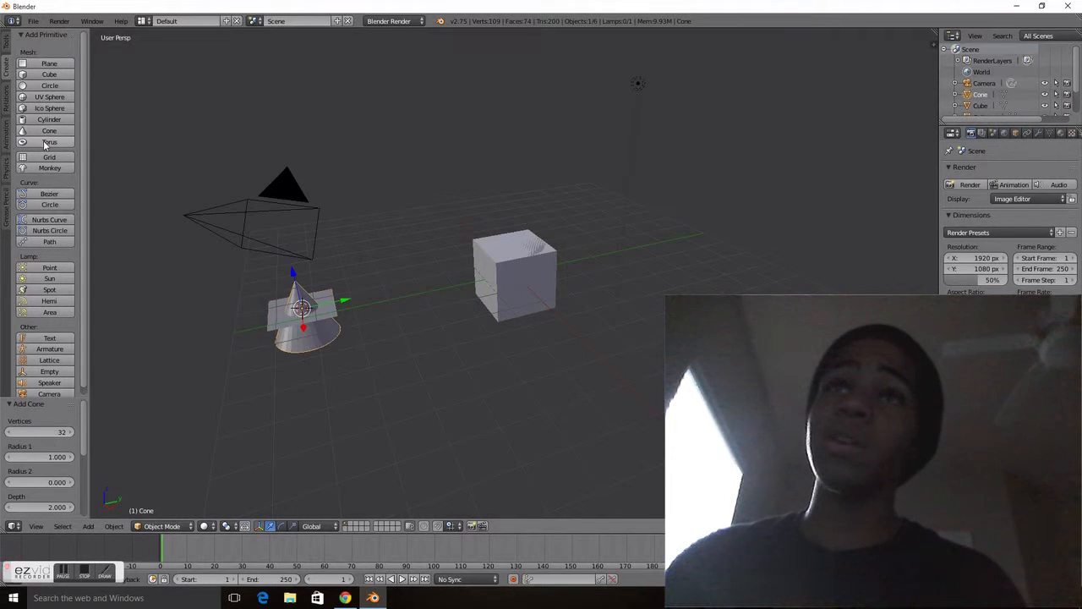
pyautogui.click(48, 142)
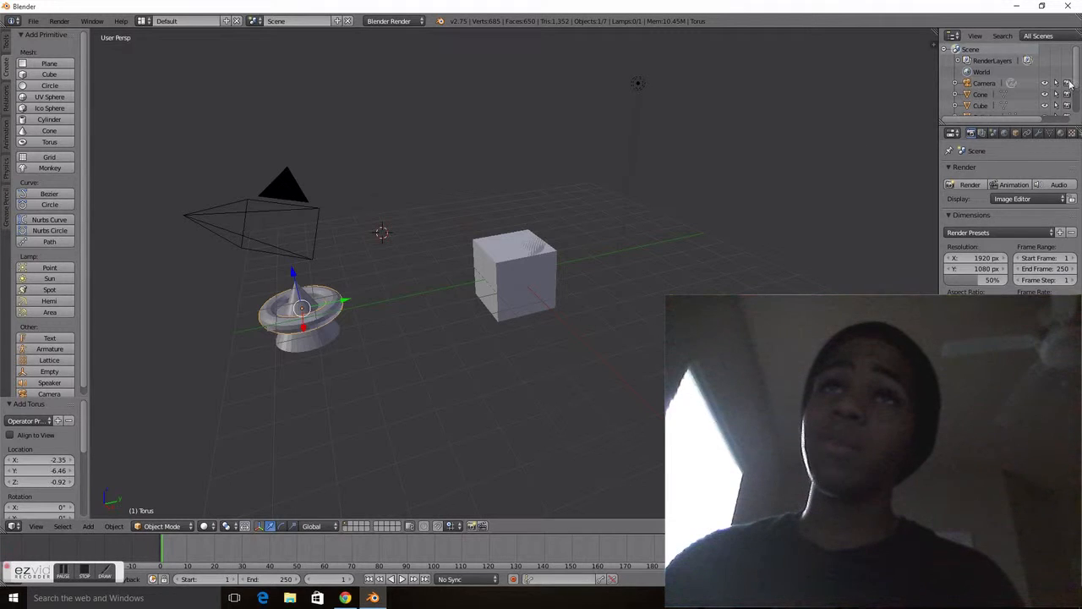
# - Select the cube and move it about -0.303 along Y, -0.053 along X and 0.965 along Z
pyautogui.scroll(-3, 1078, 75)
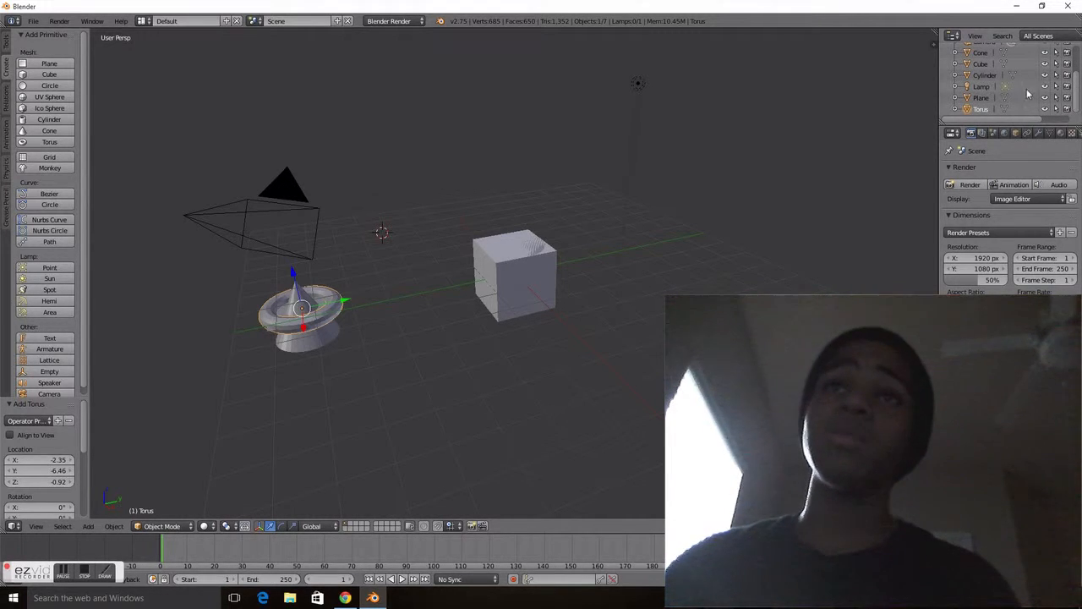
pyautogui.click(980, 65)
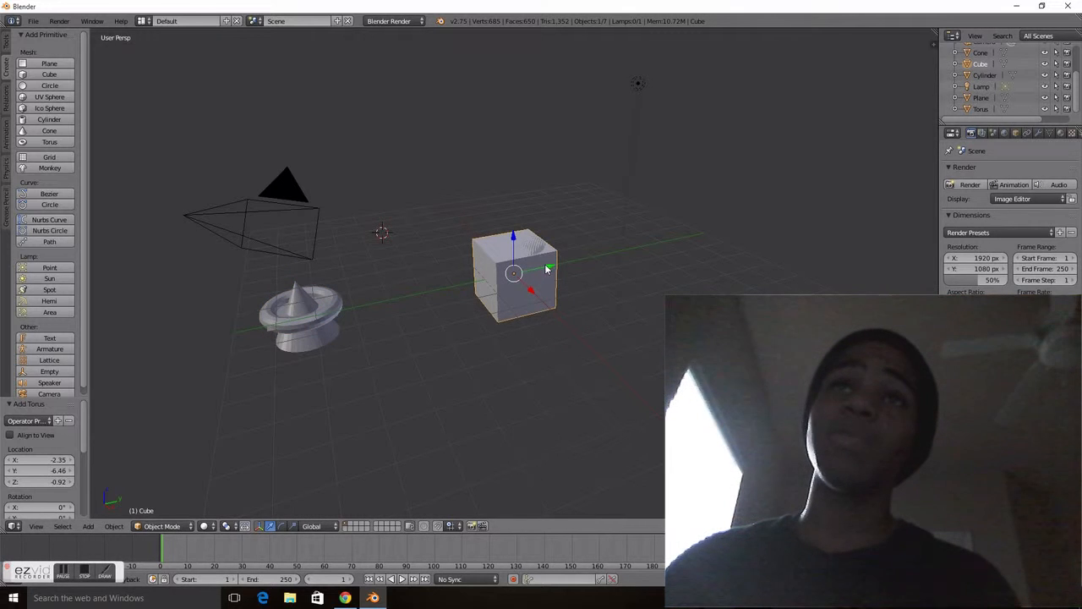
pyautogui.moveTo(549, 268)
pyautogui.mouseDown()
pyautogui.moveTo(729, 208)
pyautogui.moveTo(517, 276)
pyautogui.moveTo(623, 247)
pyautogui.moveTo(571, 268)
pyautogui.moveTo(479, 262)
pyautogui.moveTo(563, 249)
pyautogui.moveTo(539, 254)
pyautogui.mouseUp()
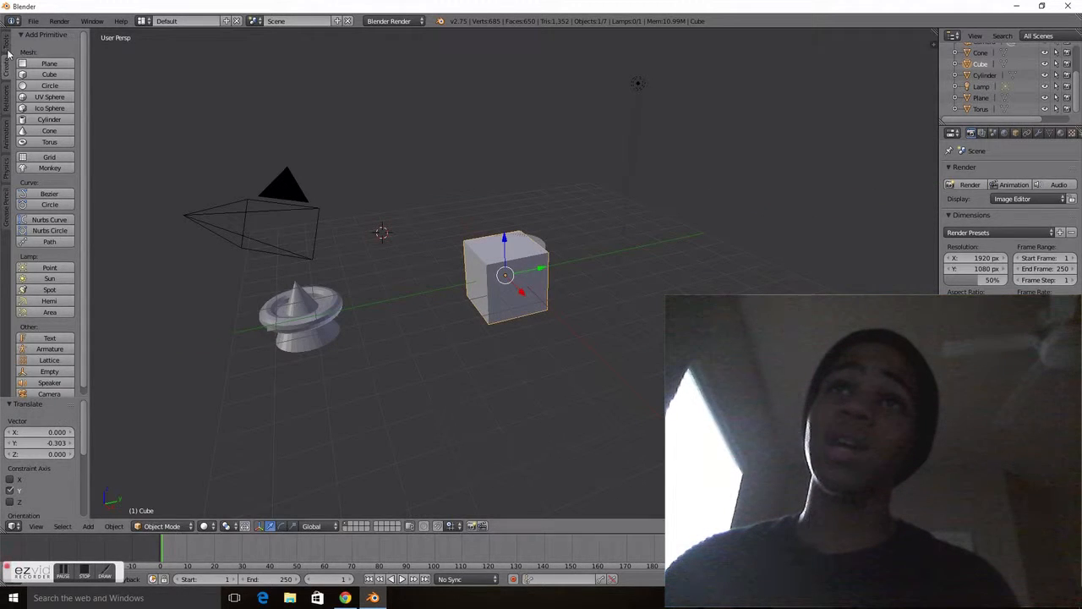
pyautogui.click(7, 49)
pyautogui.moveTo(521, 294); pyautogui.dragTo(483, 330)
pyautogui.moveTo(503, 239); pyautogui.dragTo(526, 214)
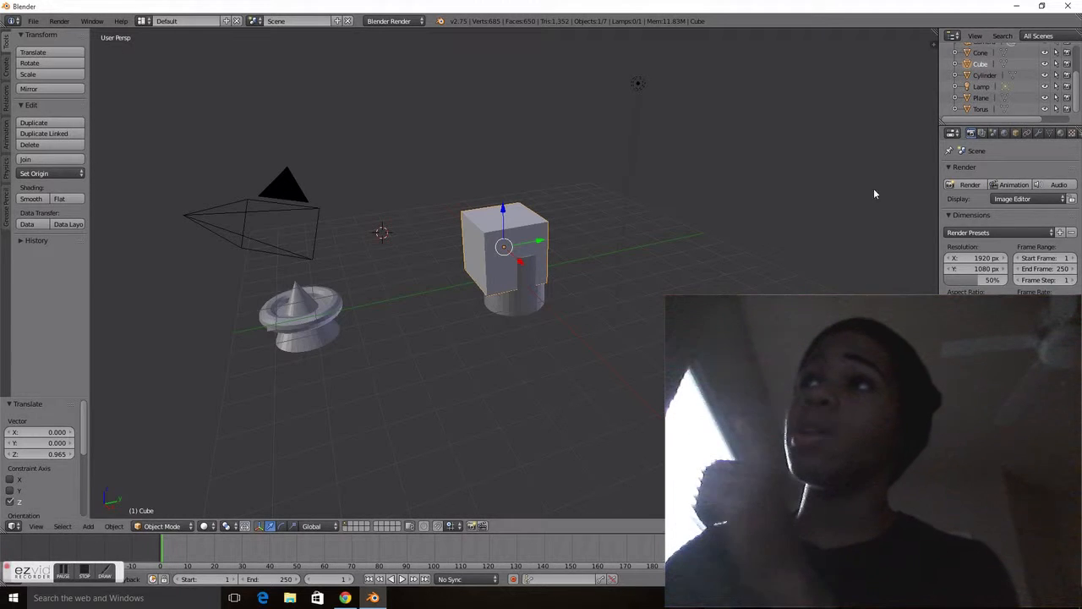
# - Show the cube's object properties, and start and stop timeline playback to try the animation controls
pyautogui.click(1016, 133)
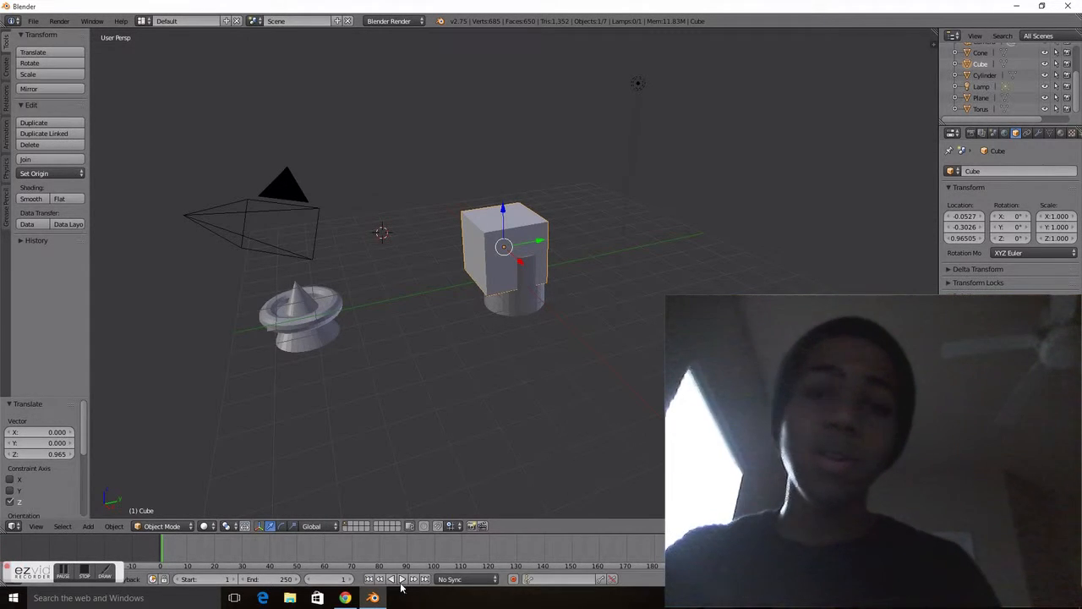
pyautogui.click(404, 580)
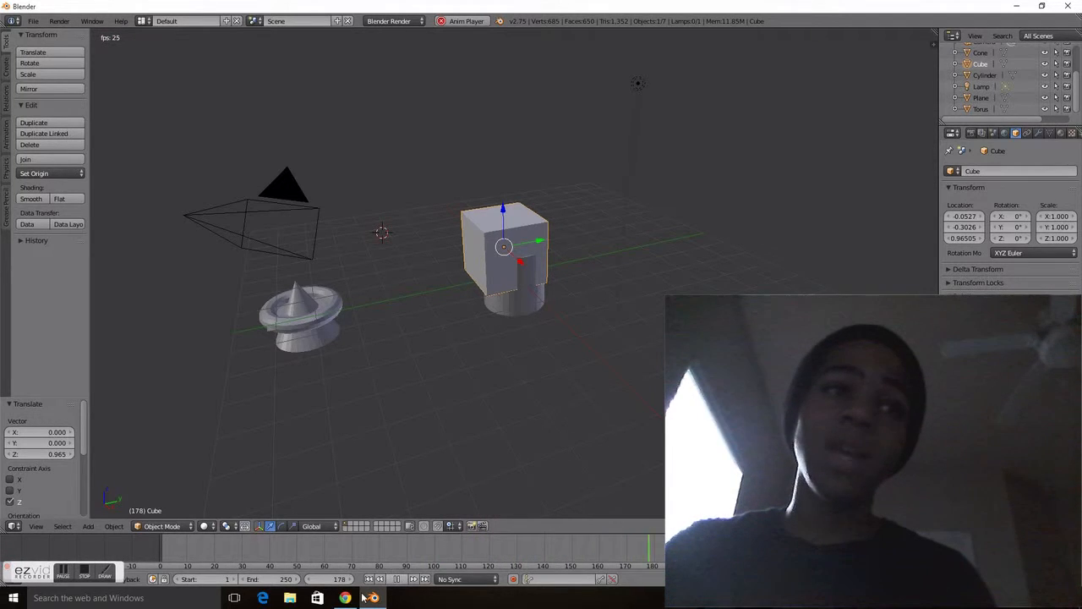
pyautogui.click(396, 580)
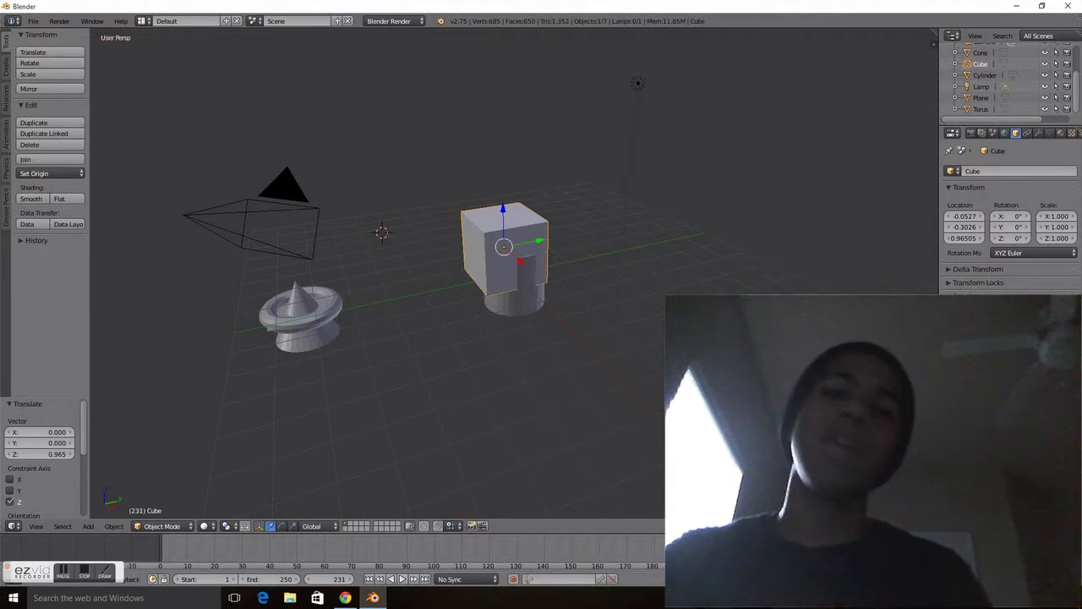
# - Return the timeline to frame 0 and insert a location keyframe for the cube
pyautogui.moveTo(793, 556); pyautogui.dragTo(160, 560)
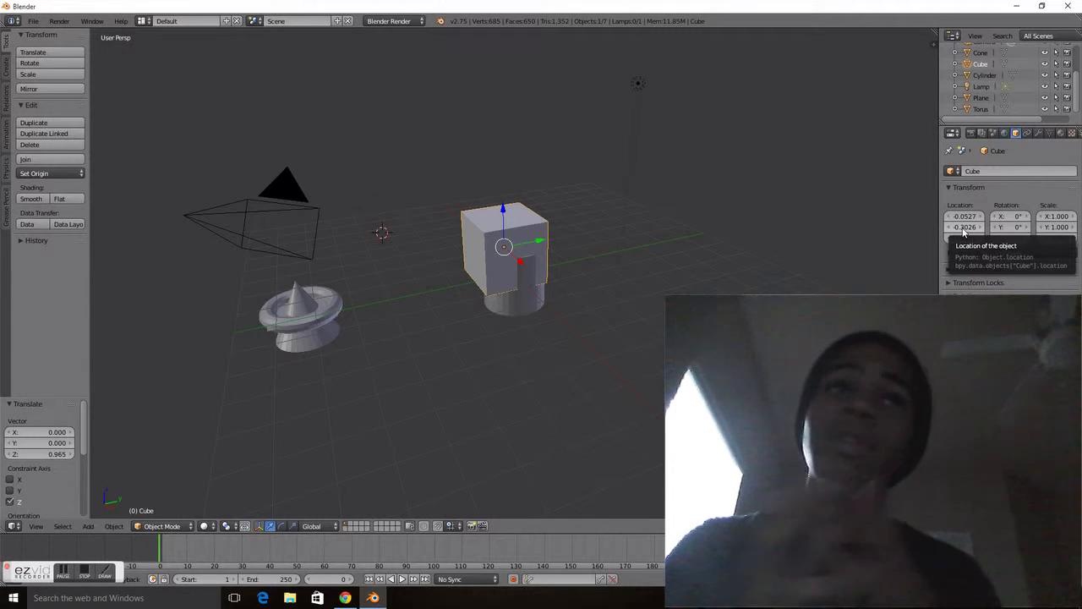
pyautogui.press('i')
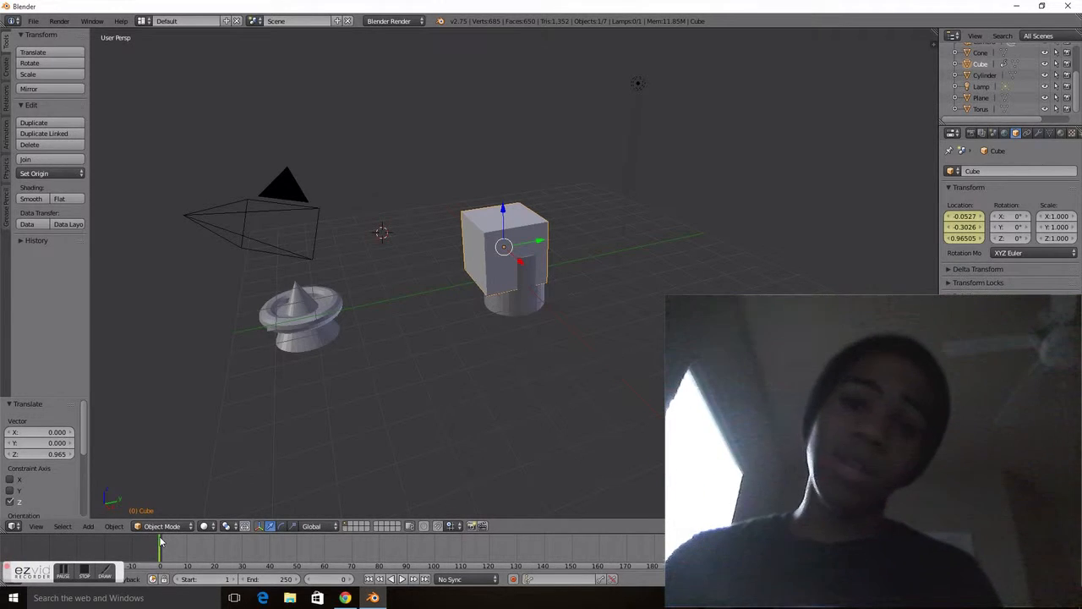
# - At frame 50, move the cube to about Y 5.783 and Z 4.321 and insert a location keyframe
pyautogui.moveTo(160, 541); pyautogui.dragTo(329, 550)
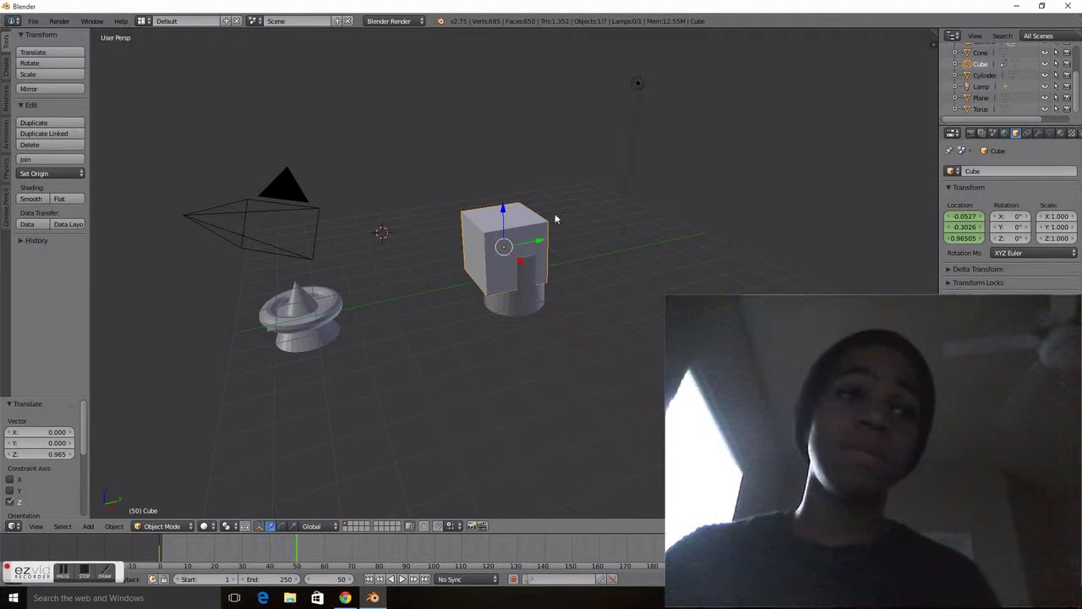
pyautogui.moveTo(540, 245); pyautogui.dragTo(701, 234)
pyautogui.moveTo(666, 186); pyautogui.dragTo(671, 88)
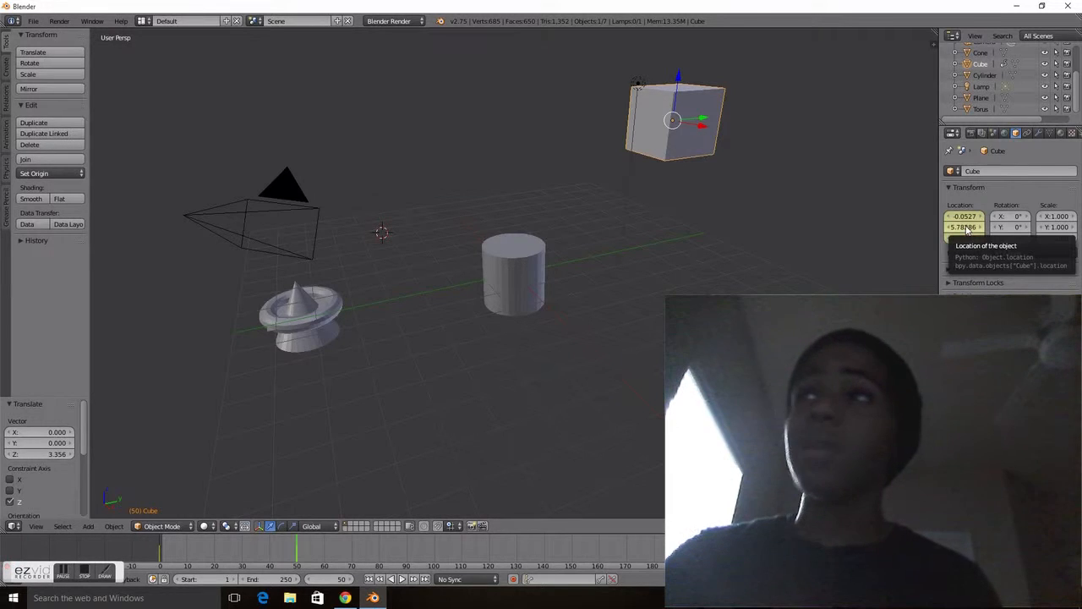
pyautogui.press('i')
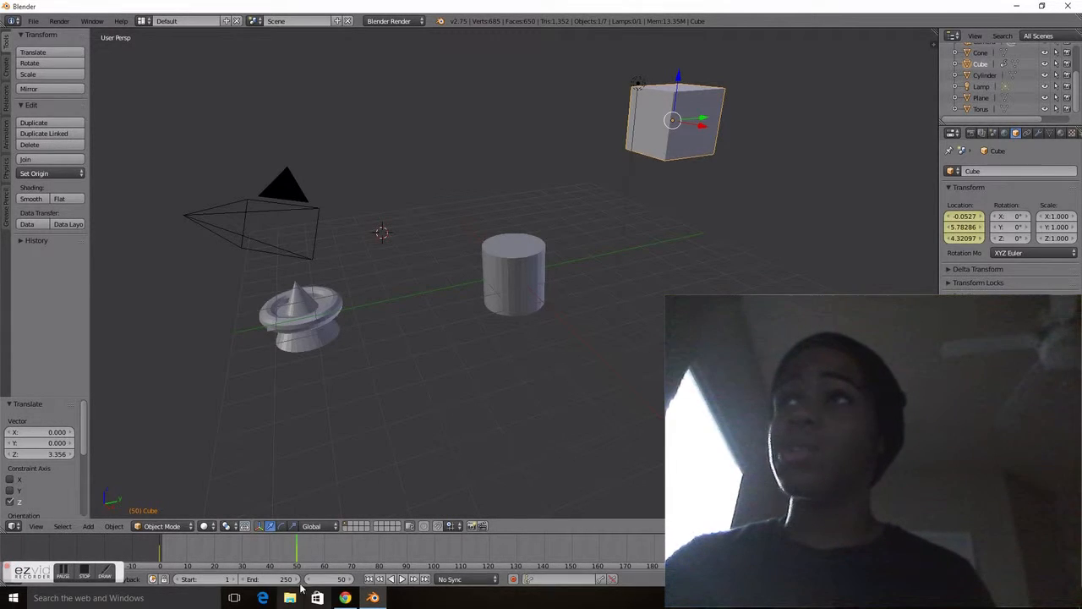
# - Scrub back to frame 0 and play the animation to preview the cube's movement, stopping playback at the end
pyautogui.click(260, 552)
pyautogui.moveTo(246, 551); pyautogui.dragTo(274, 565)
pyautogui.moveTo(304, 568); pyautogui.dragTo(161, 571)
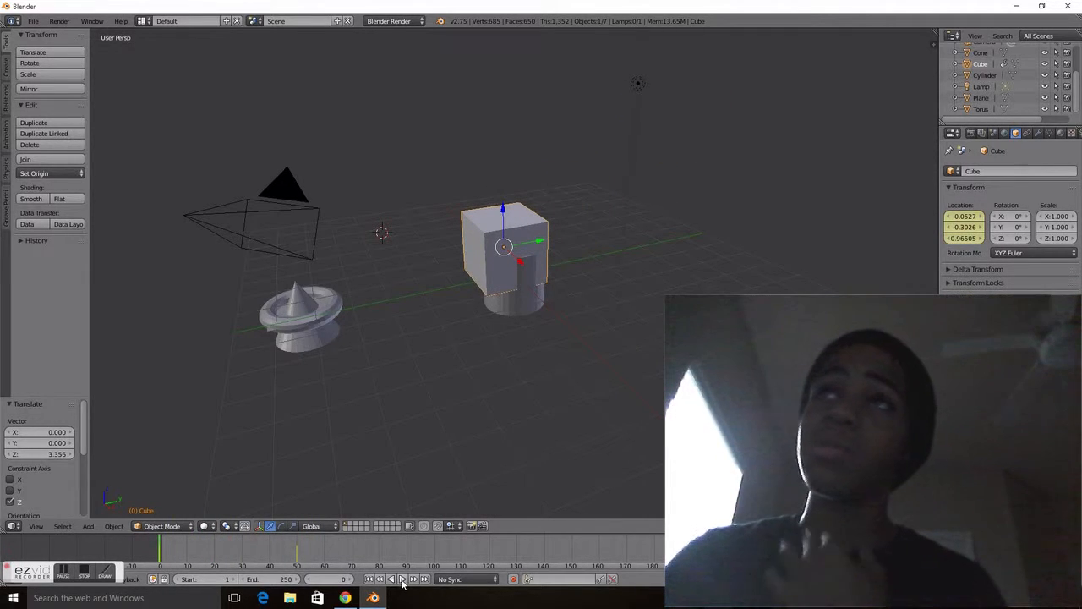
pyautogui.click(402, 579)
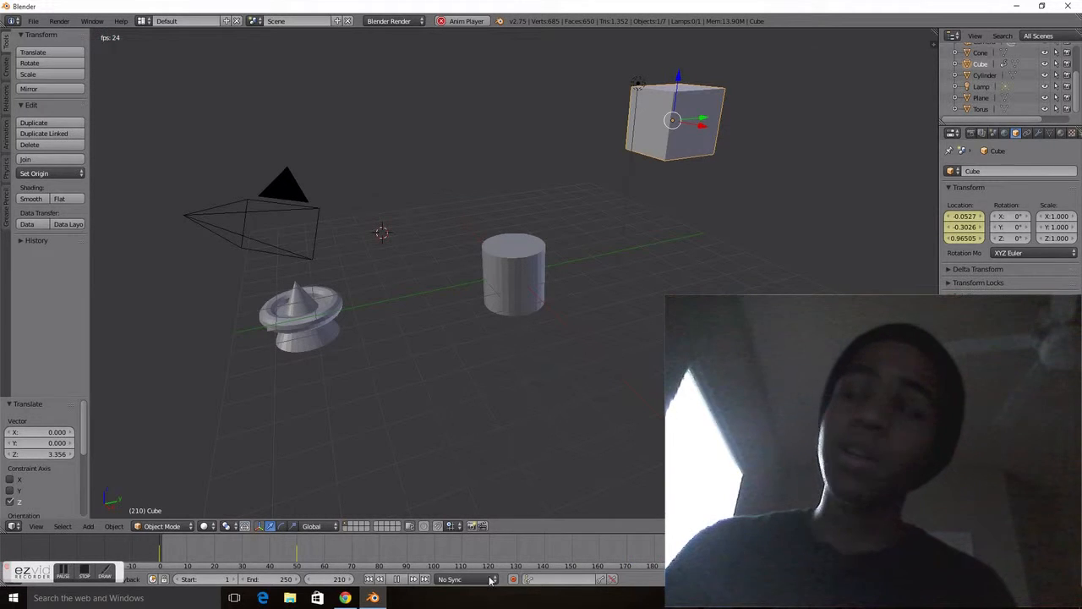
pyautogui.click(397, 580)
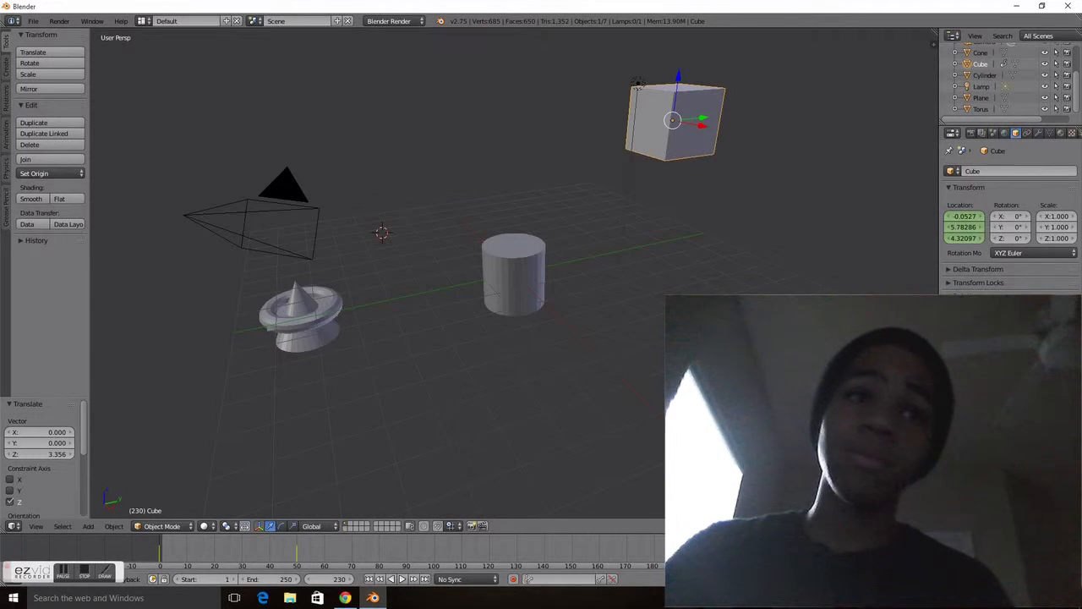
# - Scrub from frame 0 through the cube's motion to frame 50 and keyframe the cube's rotation there
pyautogui.moveTo(296, 562); pyautogui.dragTo(161, 562)
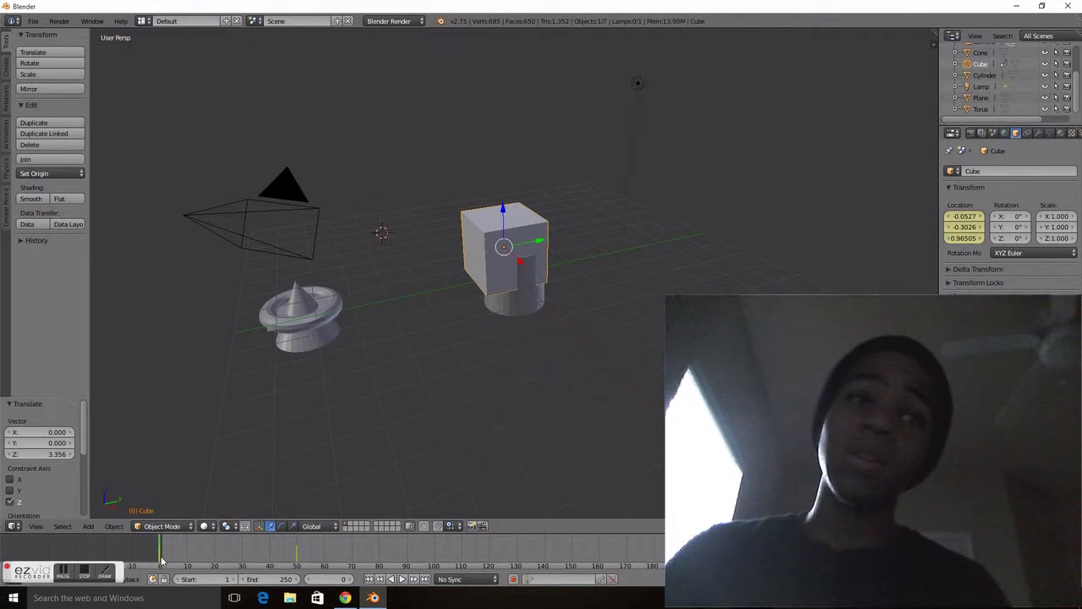
pyautogui.moveTo(167, 541); pyautogui.dragTo(198, 563)
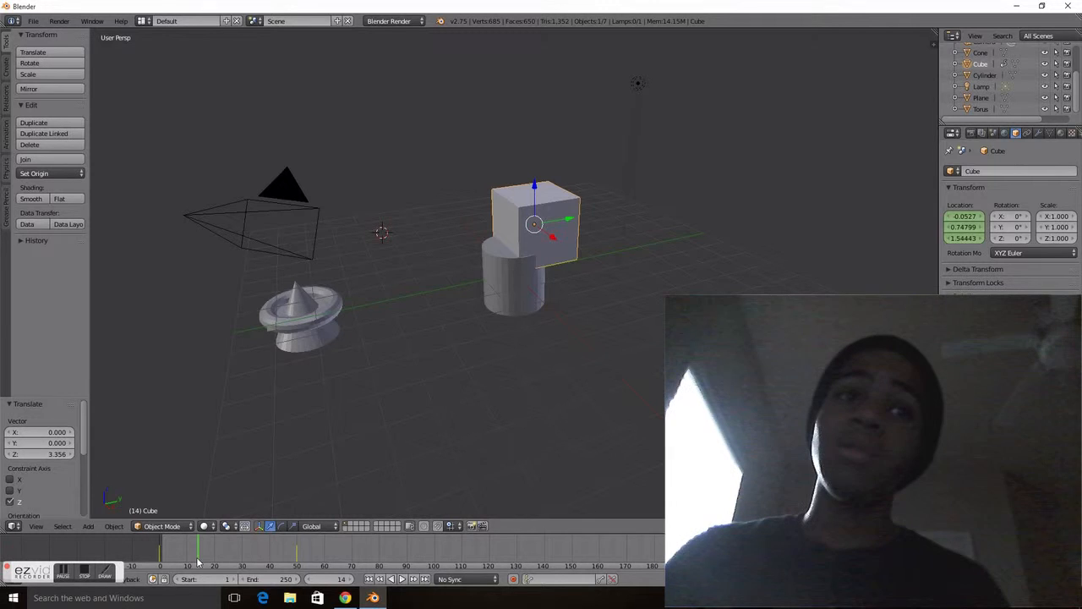
pyautogui.moveTo(198, 563); pyautogui.dragTo(298, 552)
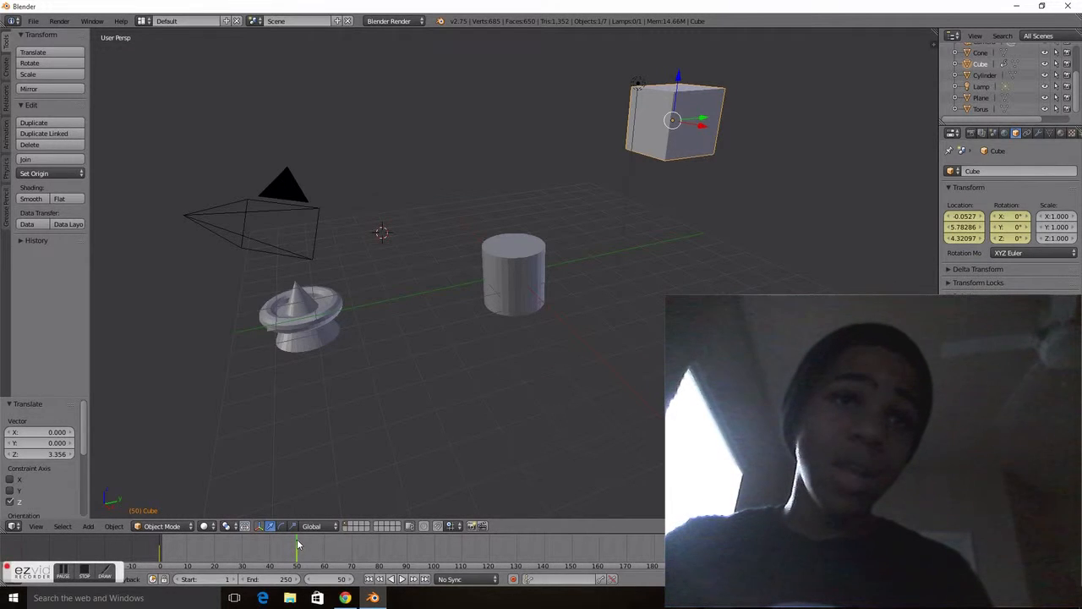
# - At frame 90, rotate the cube to about X -1114.6°, Y 8.45° and Z -20.98° and insert a rotation keyframe
pyautogui.moveTo(298, 545); pyautogui.dragTo(308, 546)
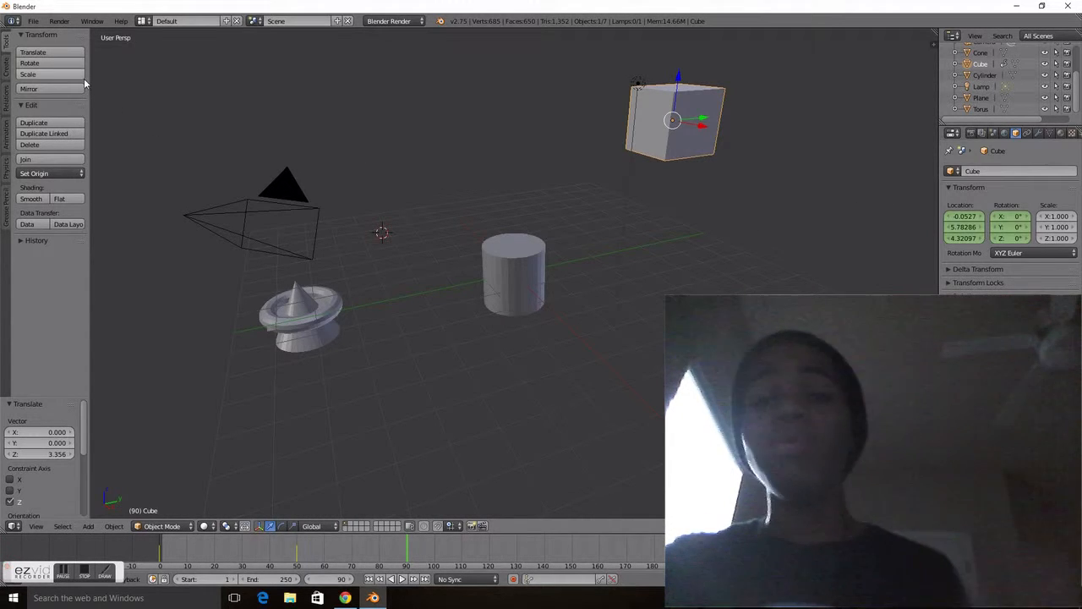
pyautogui.click(49, 63)
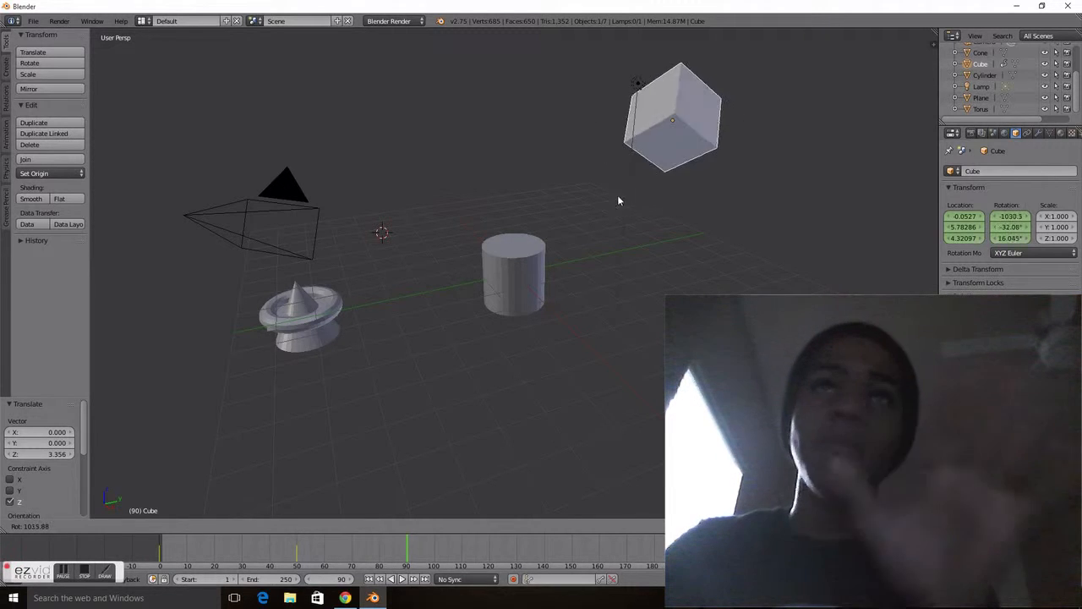
pyautogui.click(604, 114)
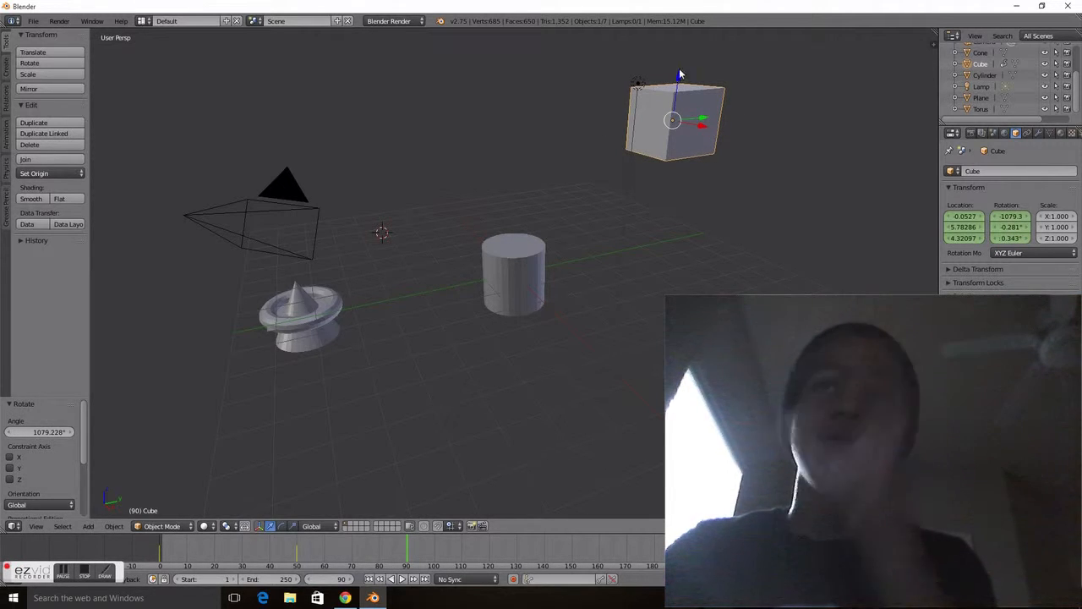
pyautogui.click(38, 63)
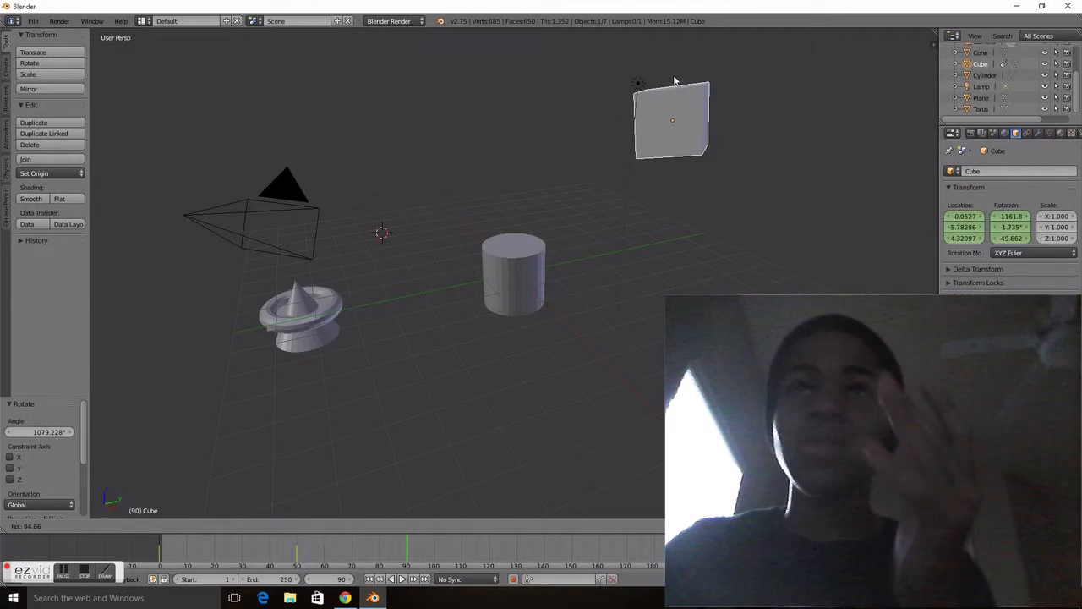
pyautogui.click(771, 80)
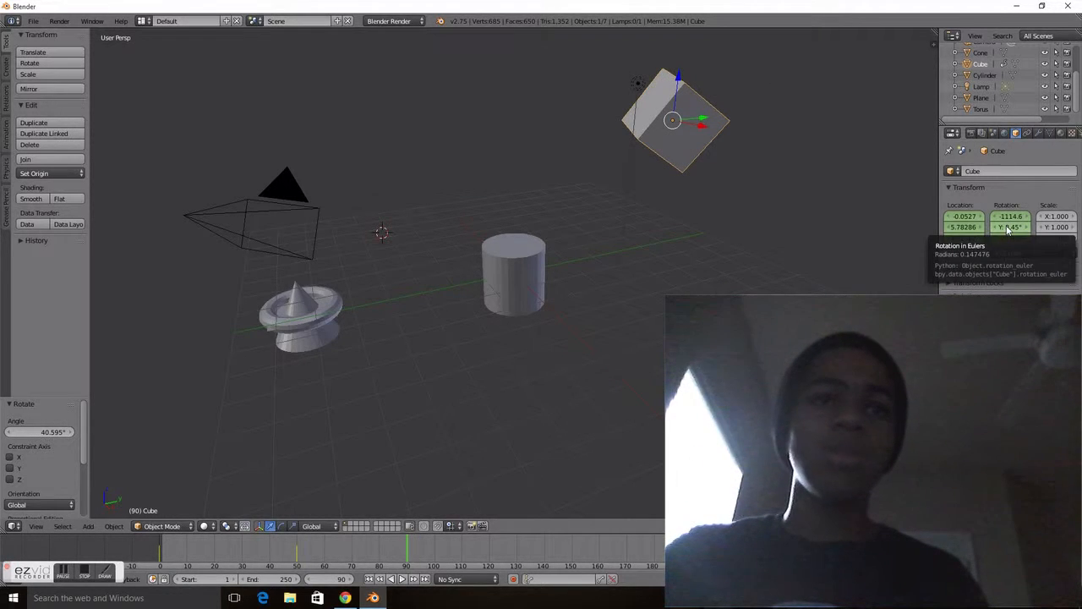
pyautogui.press('i')
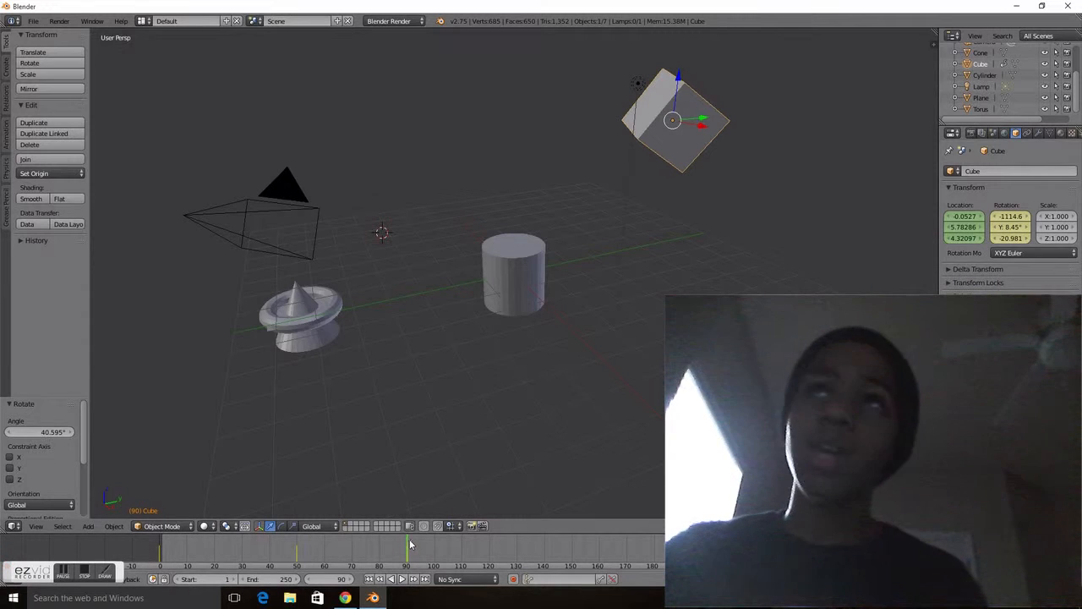
# - Scrub back to frame 0 and play the animation to preview the cube's movement and rotation, stopping at about frame 160
pyautogui.moveTo(407, 545); pyautogui.dragTo(158, 552)
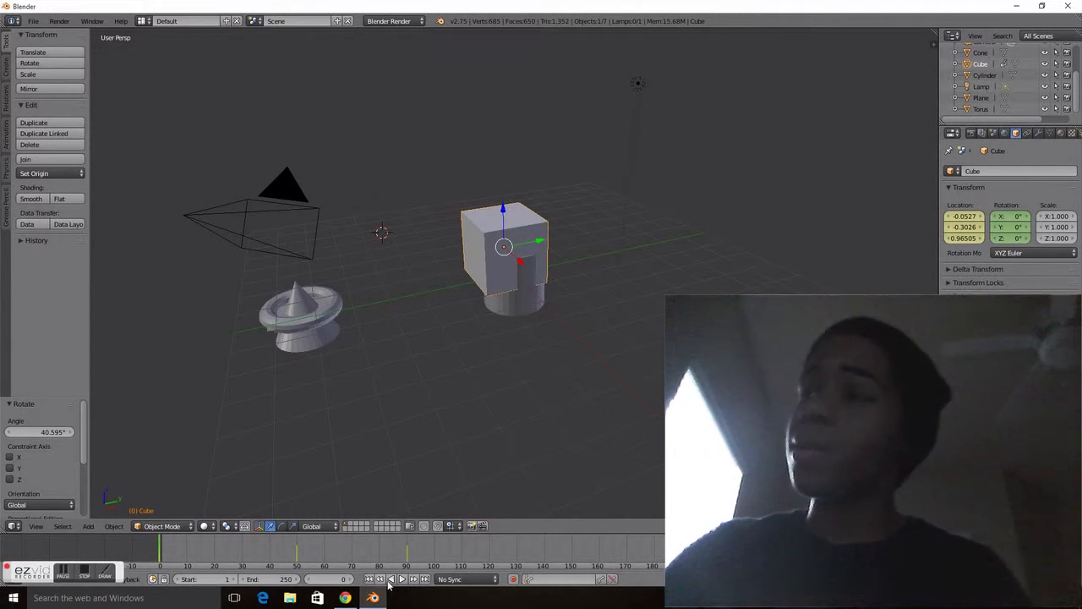
pyautogui.click(403, 579)
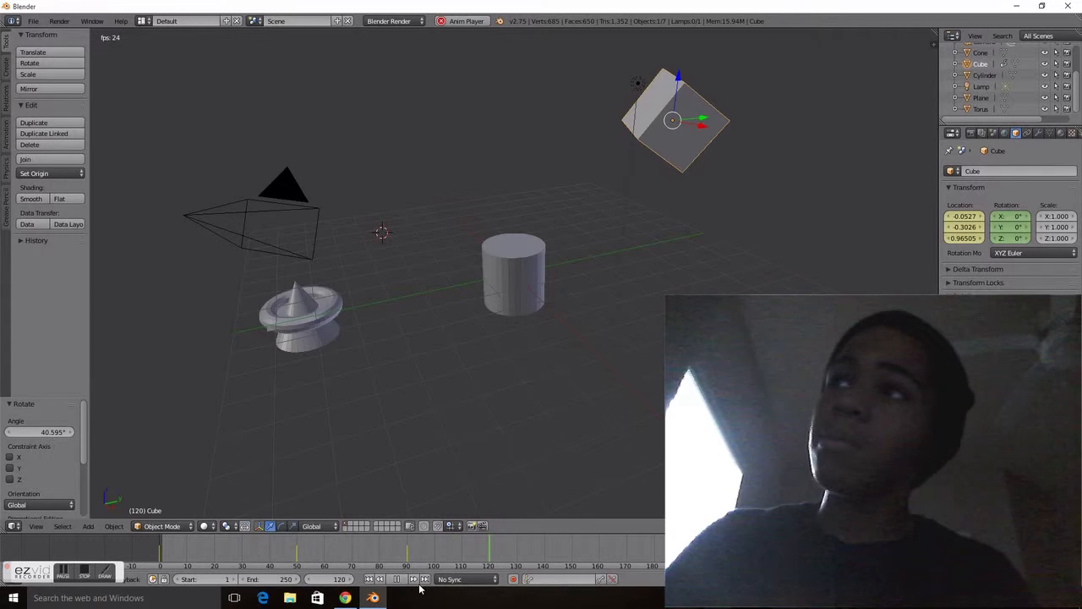
pyautogui.hotkey('alt', 'a')
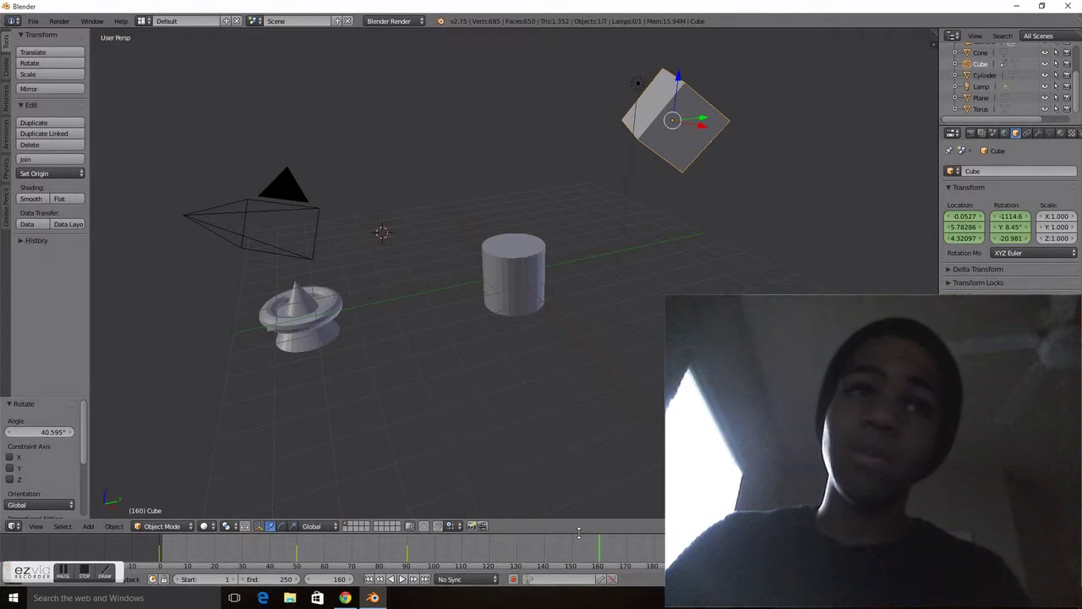
# - At frame 120, scale the cube down uniformly to about 0.188 and insert a keyframe for its scale
pyautogui.moveTo(438, 550); pyautogui.dragTo(407, 551)
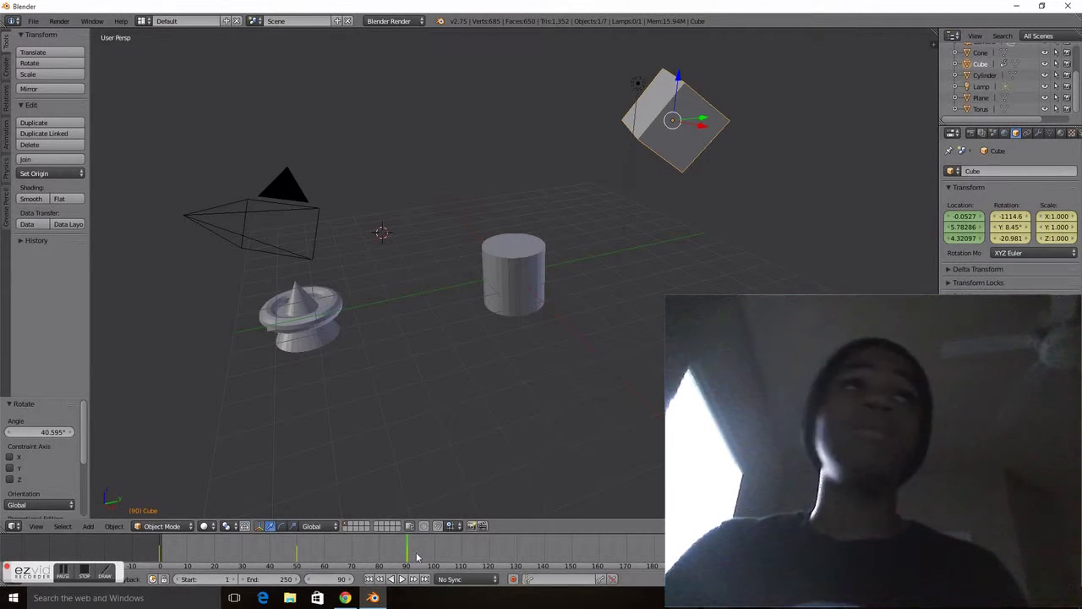
pyautogui.moveTo(408, 545); pyautogui.dragTo(489, 550)
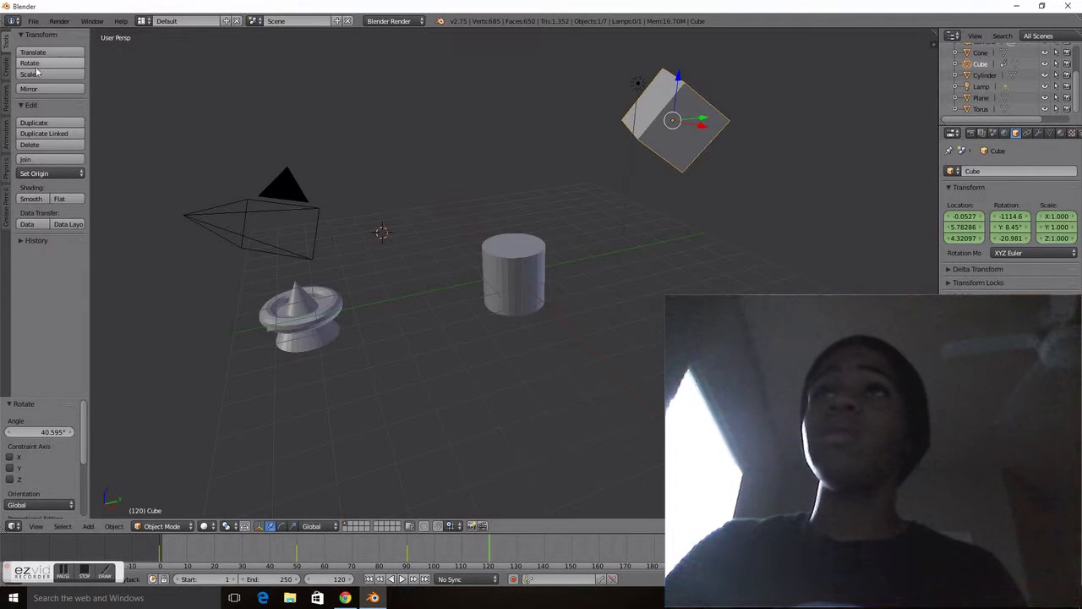
pyautogui.press('s')
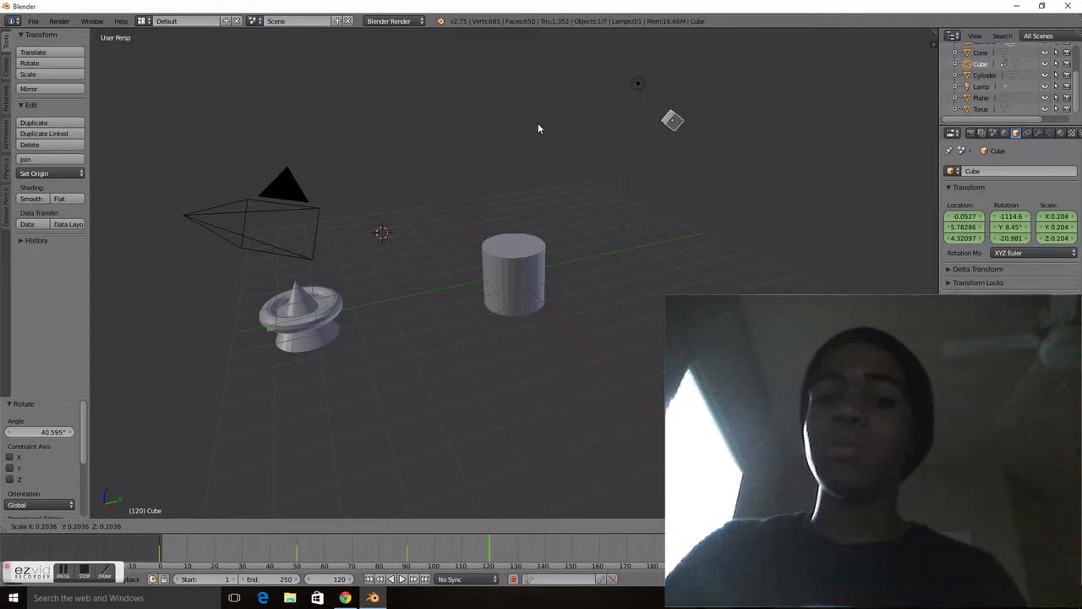
pyautogui.click(550, 124)
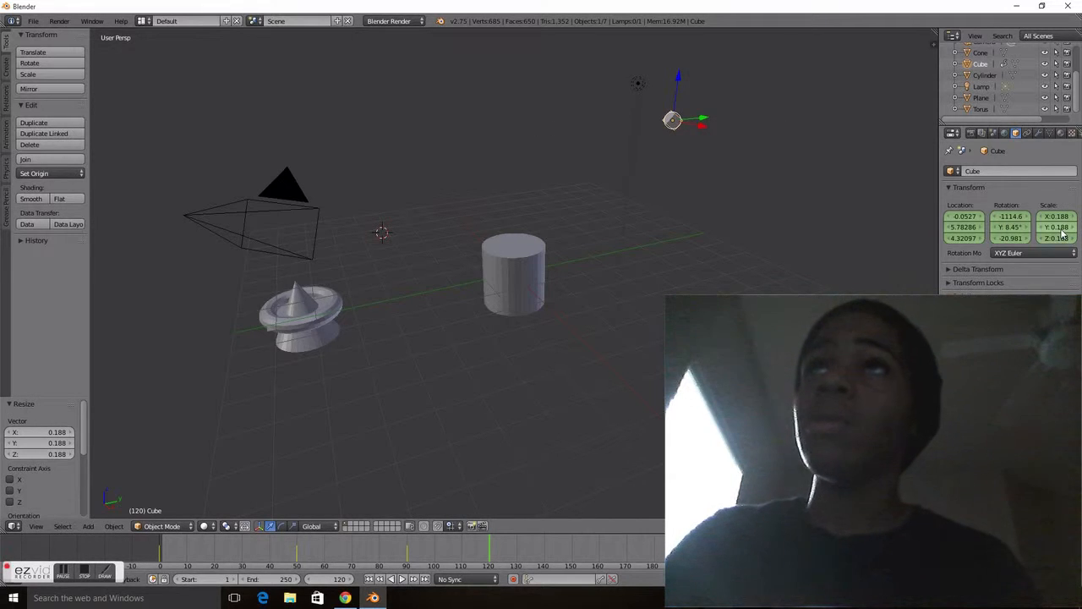
pyautogui.press('i')
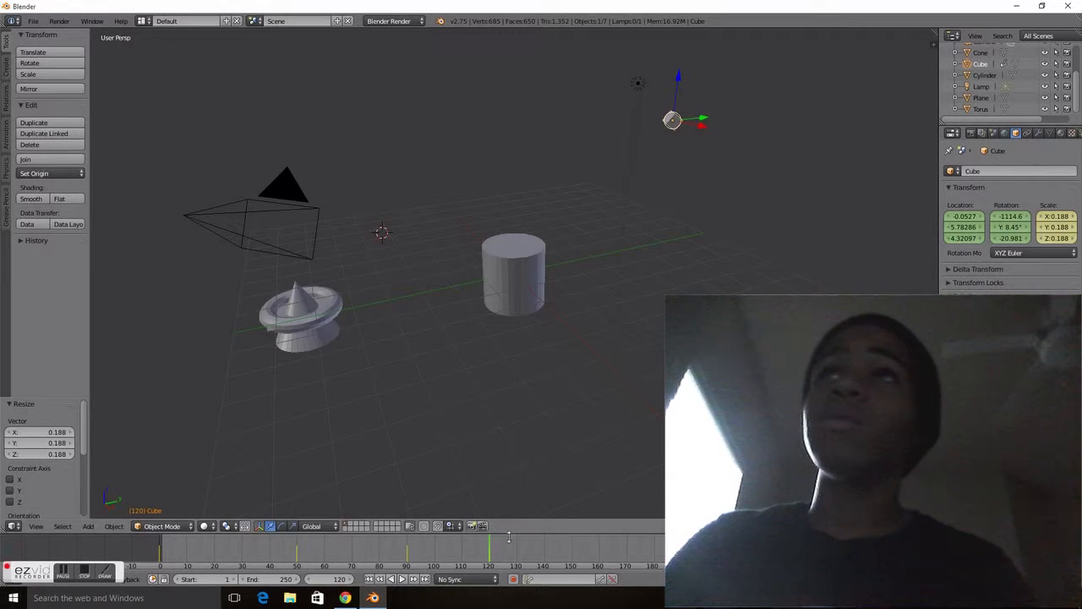
# - Return to frame 0 and play the full animation with the cube's location, rotation and scale changes, stopping at about frame 231
pyautogui.moveTo(488, 544); pyautogui.dragTo(159, 545)
pyautogui.click(402, 578)
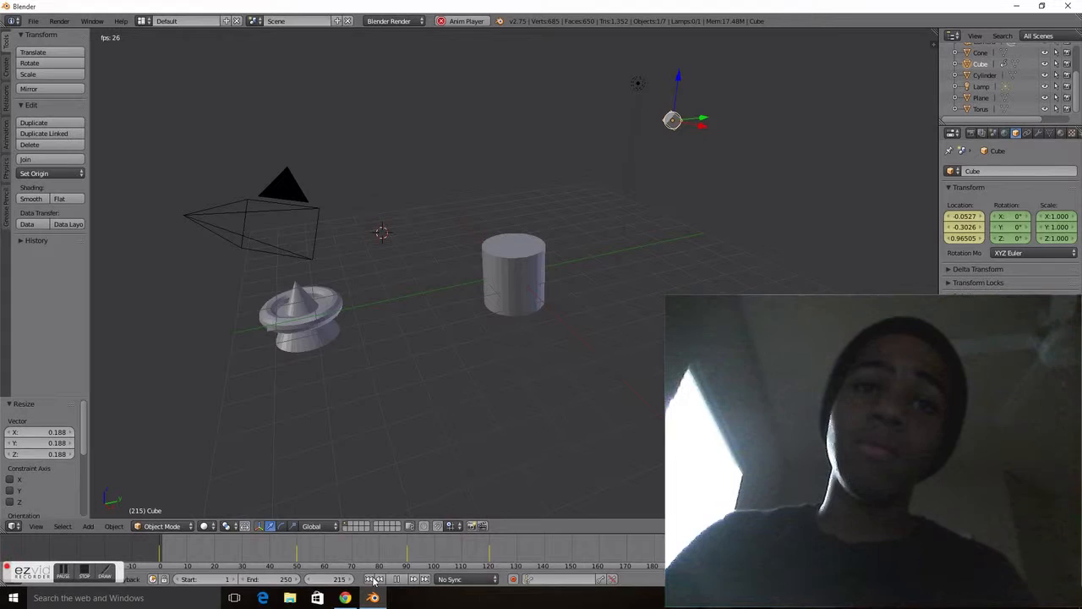
pyautogui.click(400, 580)
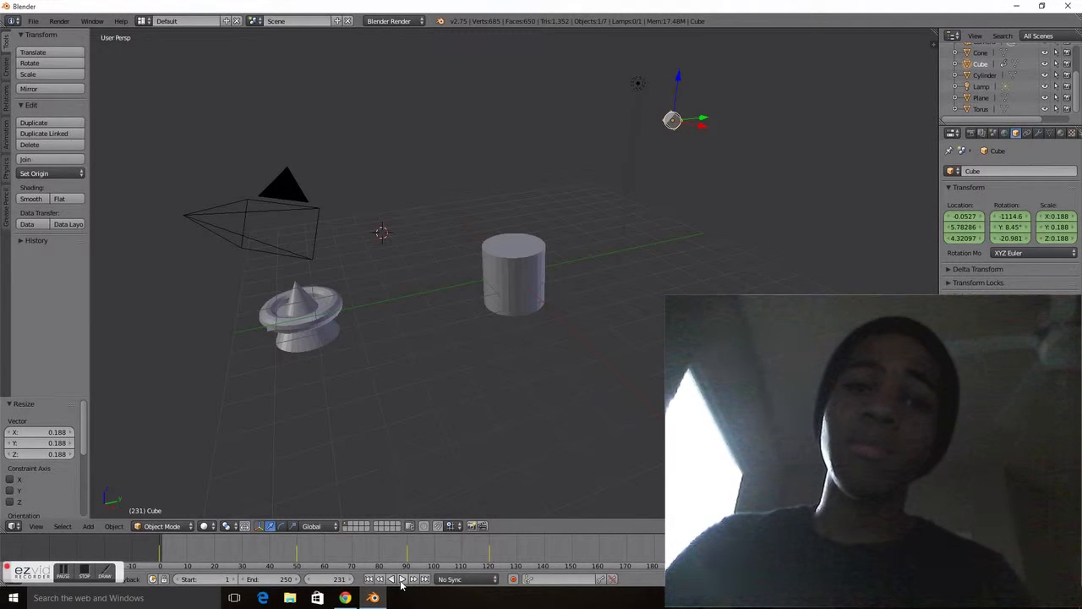